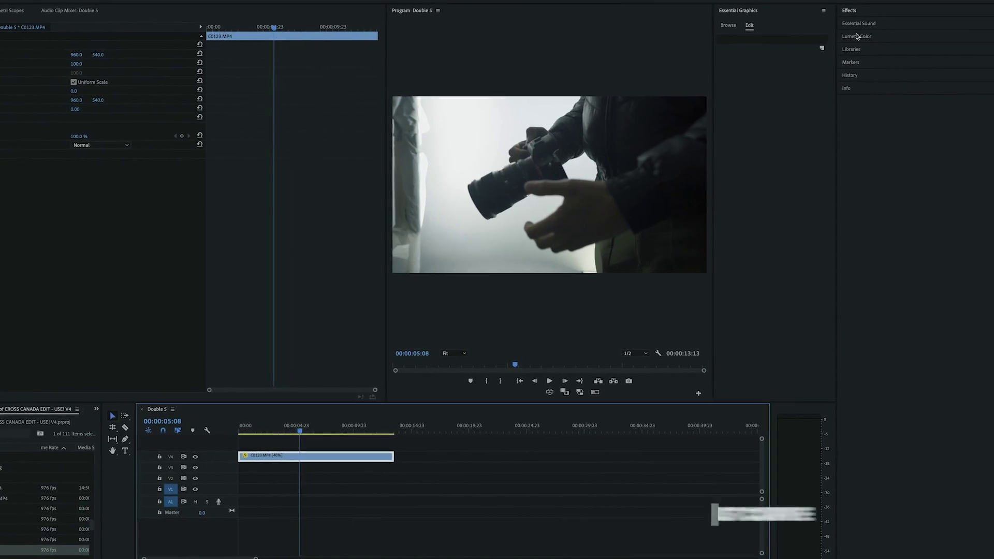
Step: Boost the clip's contrast and shape the Lumetri RGB curve into an S-curve, lowering shadows and lifting highlights
left_click(857, 37)
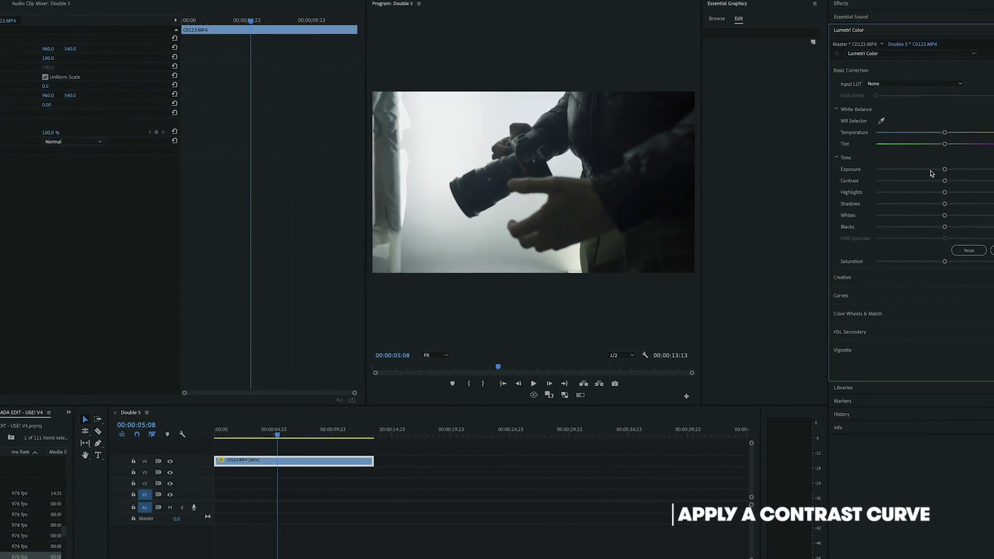
left_click(987, 178)
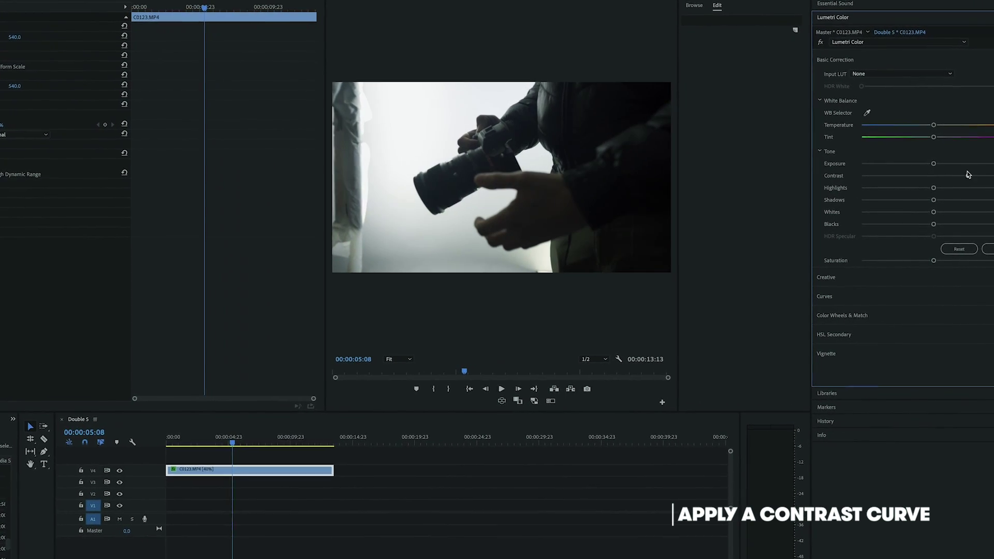
left_click(840, 300)
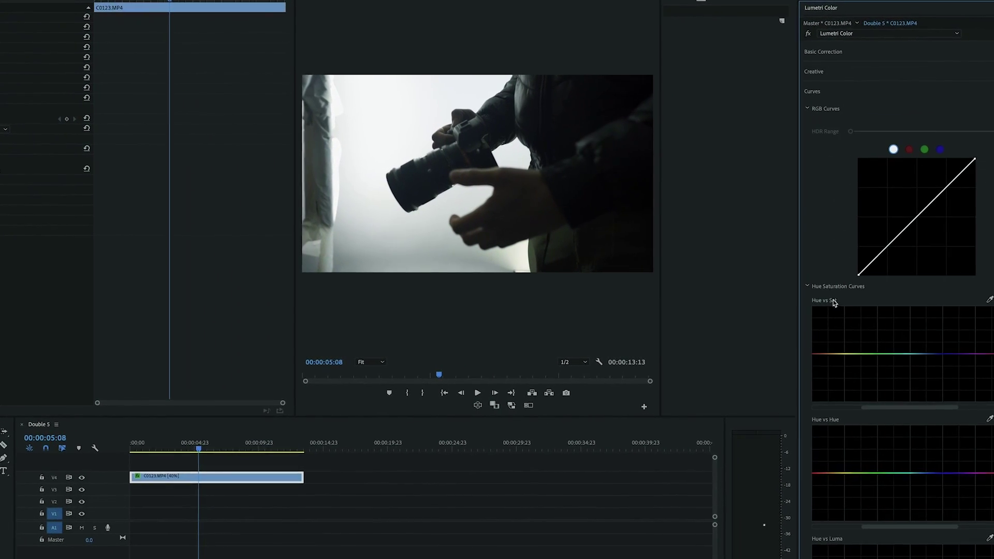
left_click(893, 245)
left_click_drag(880, 242, 887, 252)
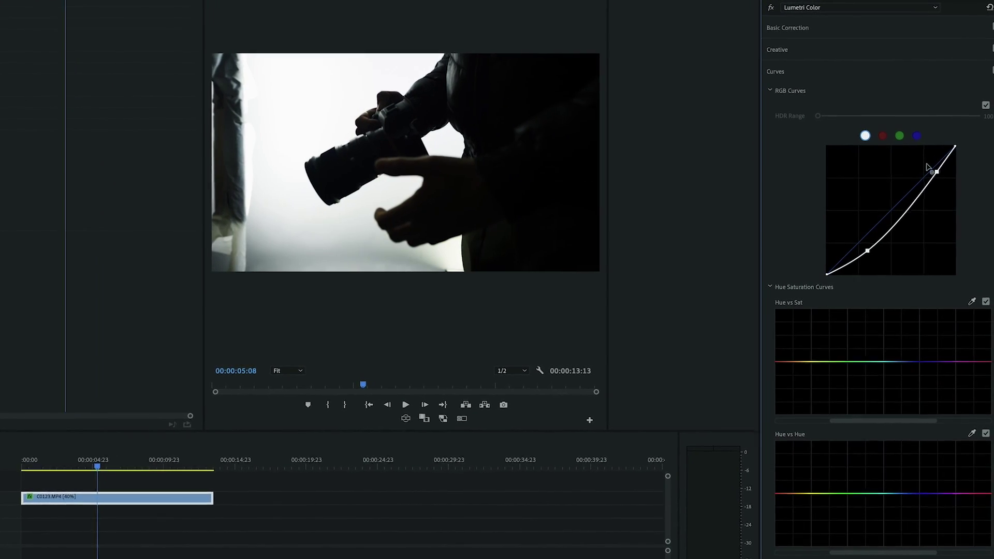
left_click_drag(942, 179, 921, 161)
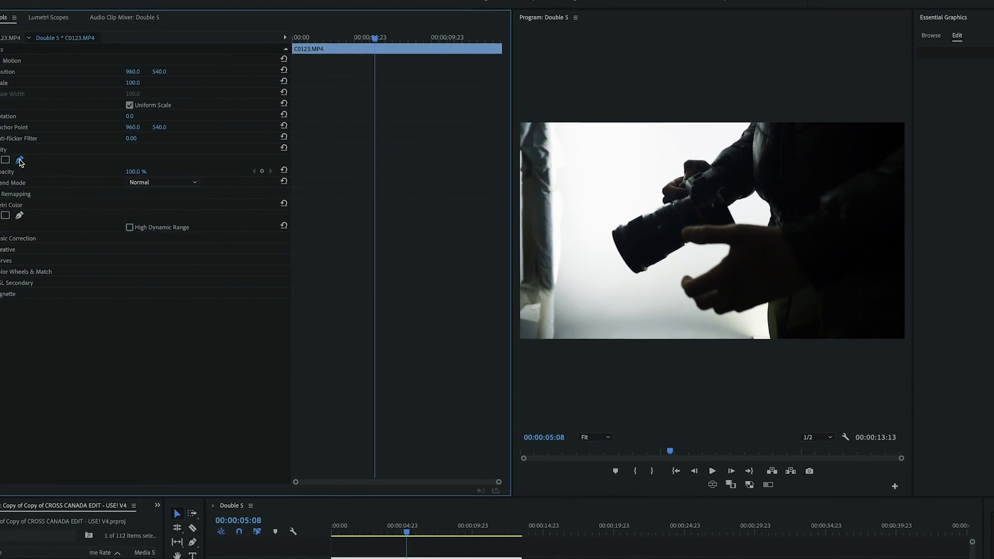
Step: Draw a closed Pen mask on the C0123.MP4 opacity around the man and camera
left_click(58, 169)
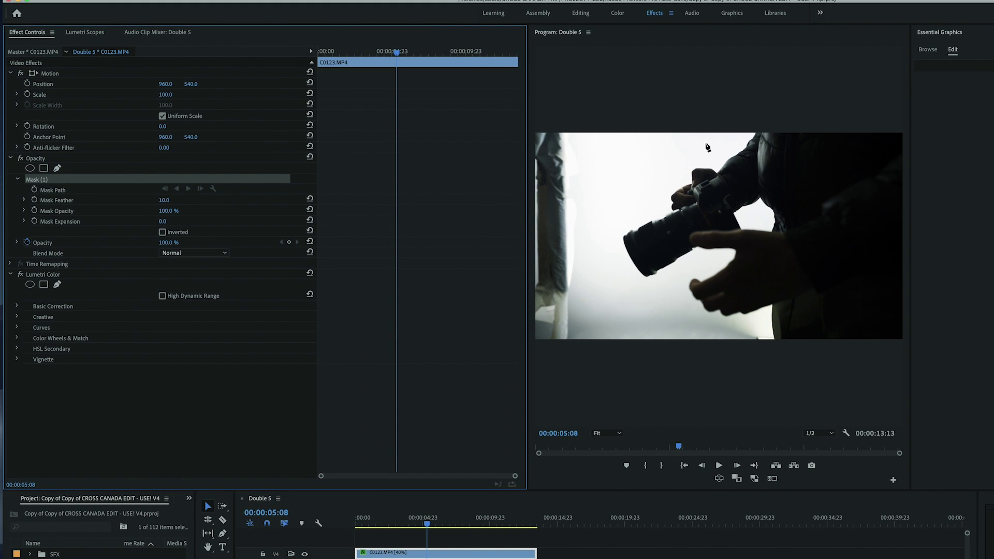
left_click(732, 137)
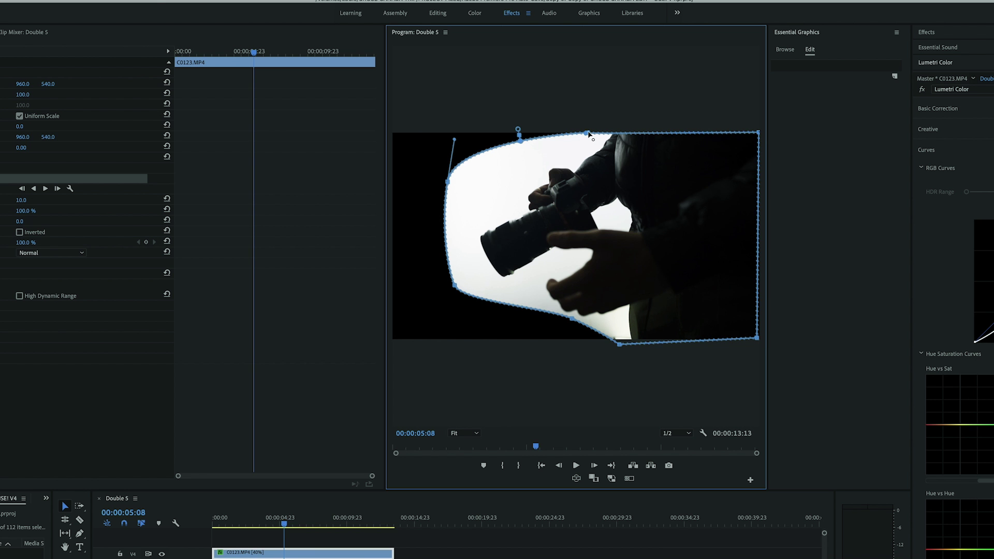
left_click_drag(21, 200, 45, 200)
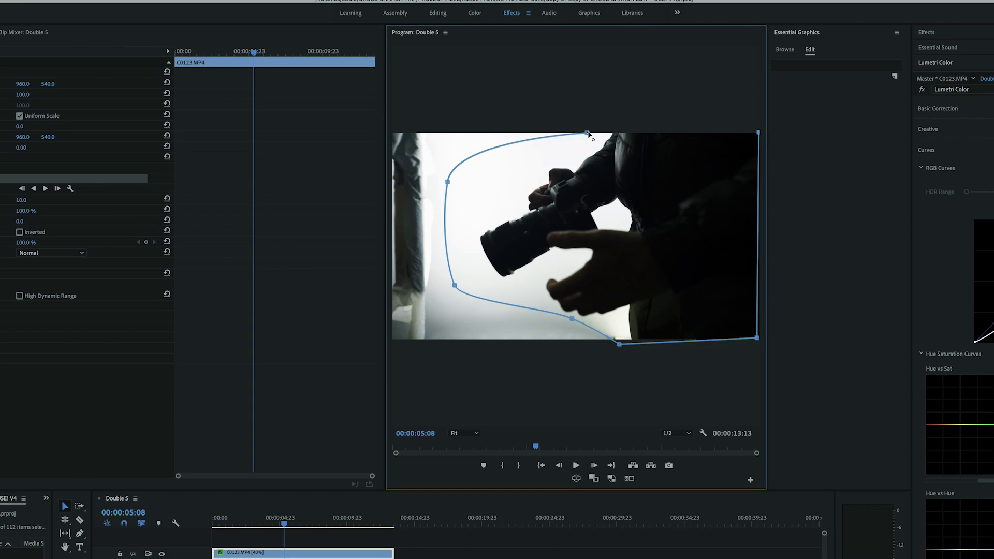
left_click(587, 134)
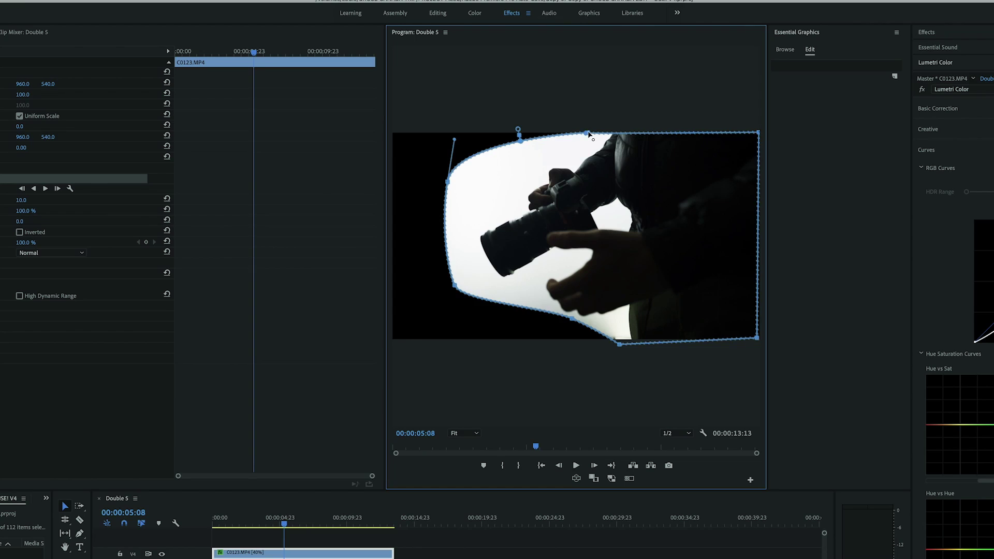
Step: Feather the mask to 68 and place a white Color Matte named 'White' beneath the clip, trimmed to match
left_click_drag(21, 199, 44, 200)
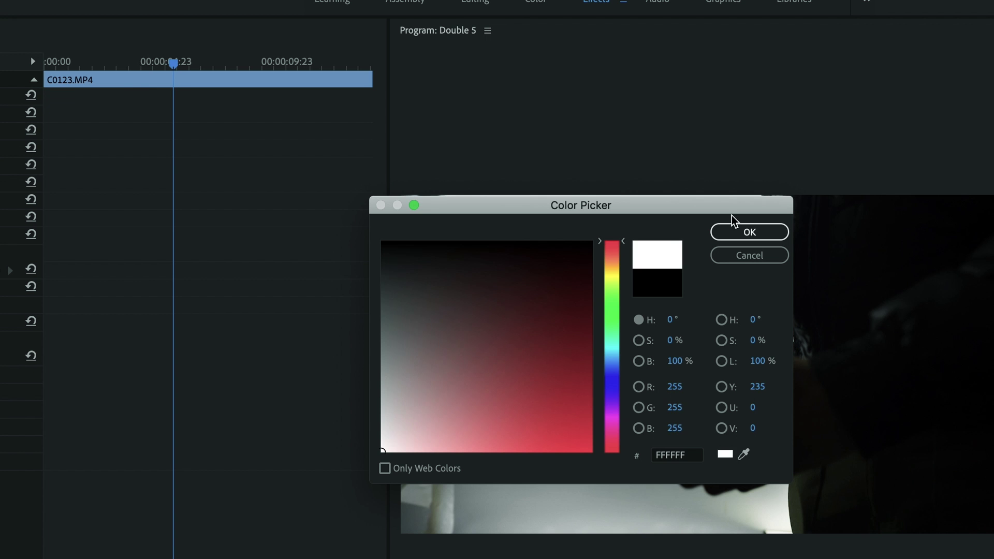
left_click(735, 231)
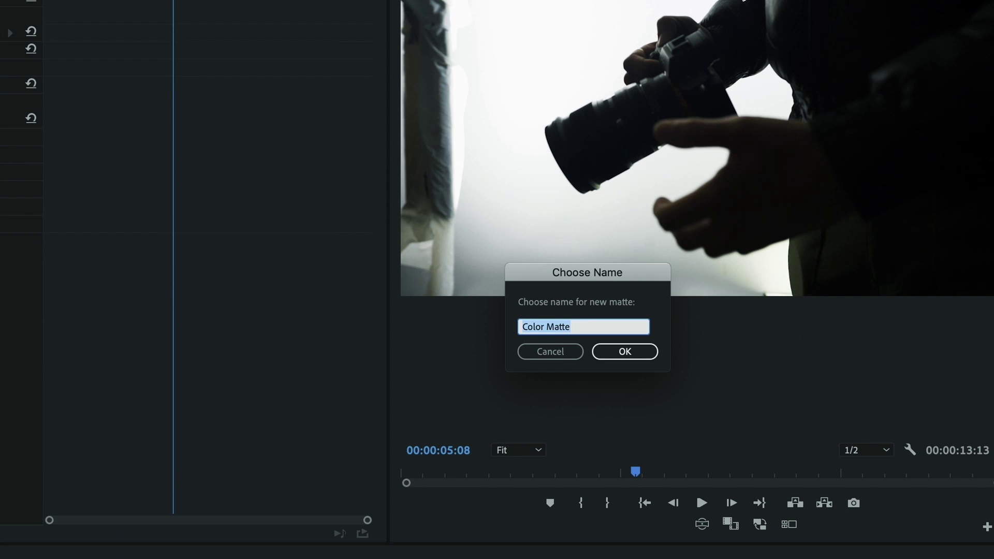
key("Return")
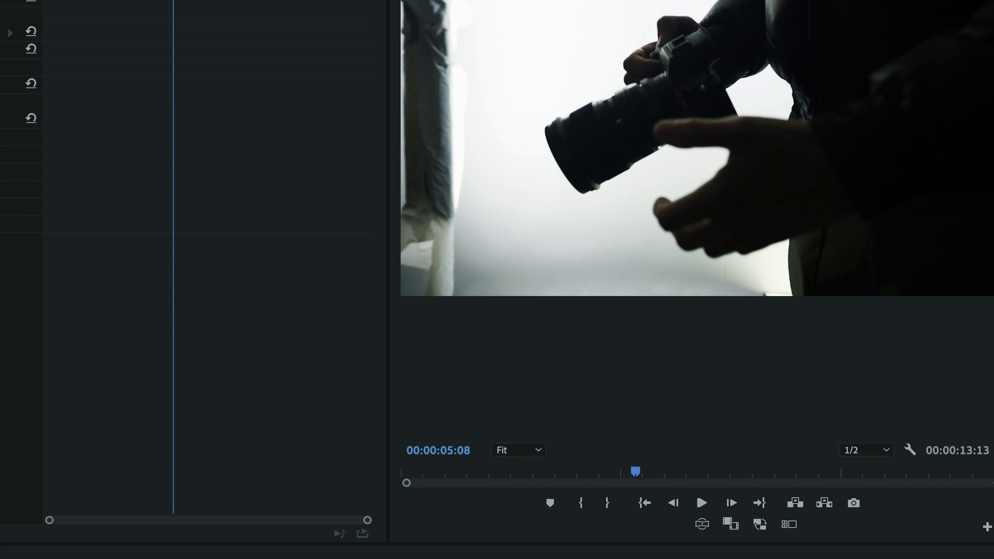
left_click_drag(23, 422, 336, 344)
left_click_drag(443, 343, 631, 343)
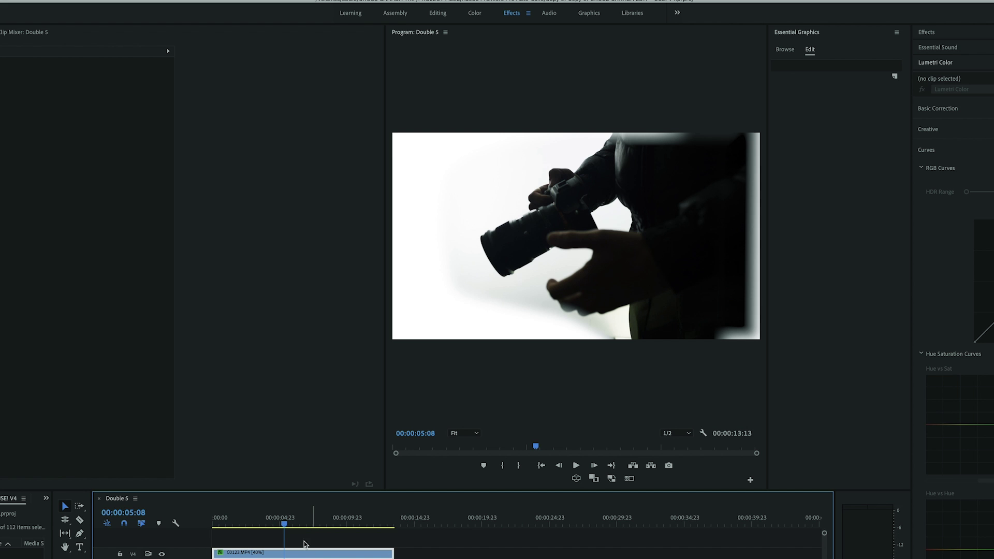
Step: Scale C0123.MP4 to 117 and raise its Lumetri Whites so the background turns pure white
left_click(641, 238)
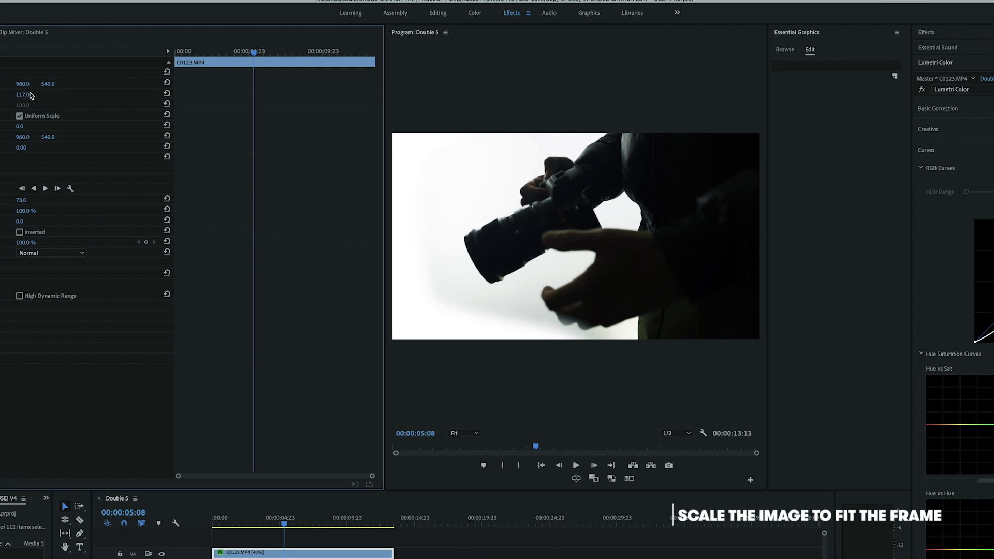
left_click(339, 547)
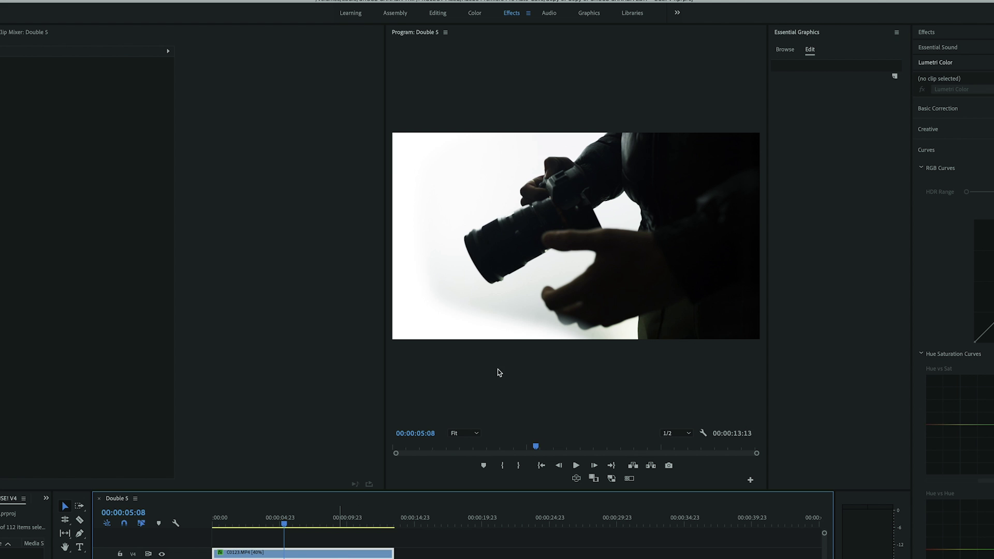
key("d")
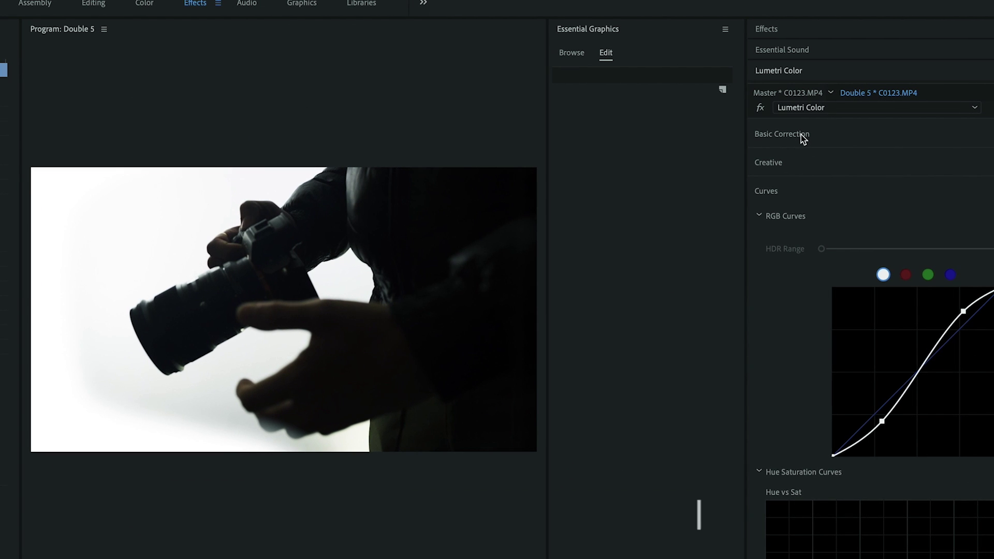
left_click(804, 138)
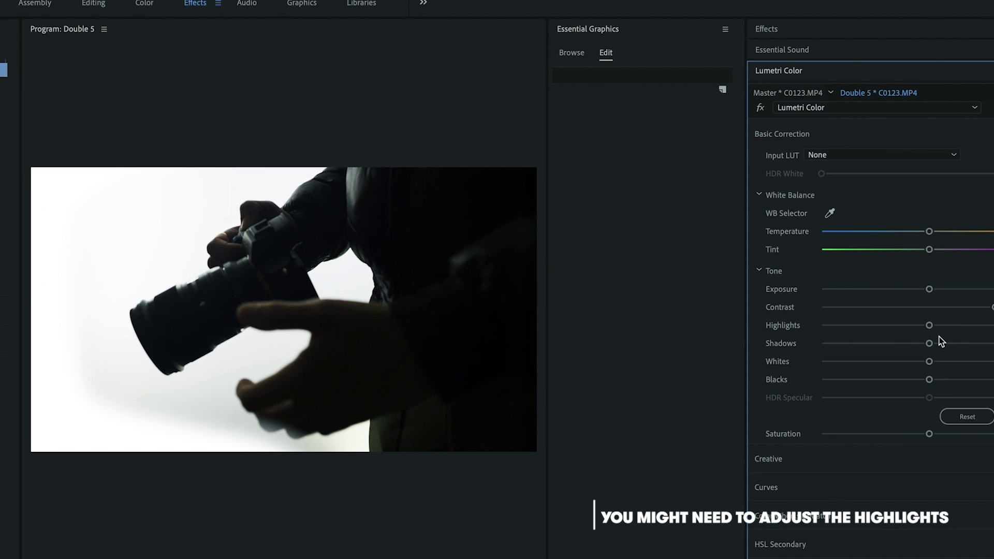
left_click_drag(934, 360, 975, 362)
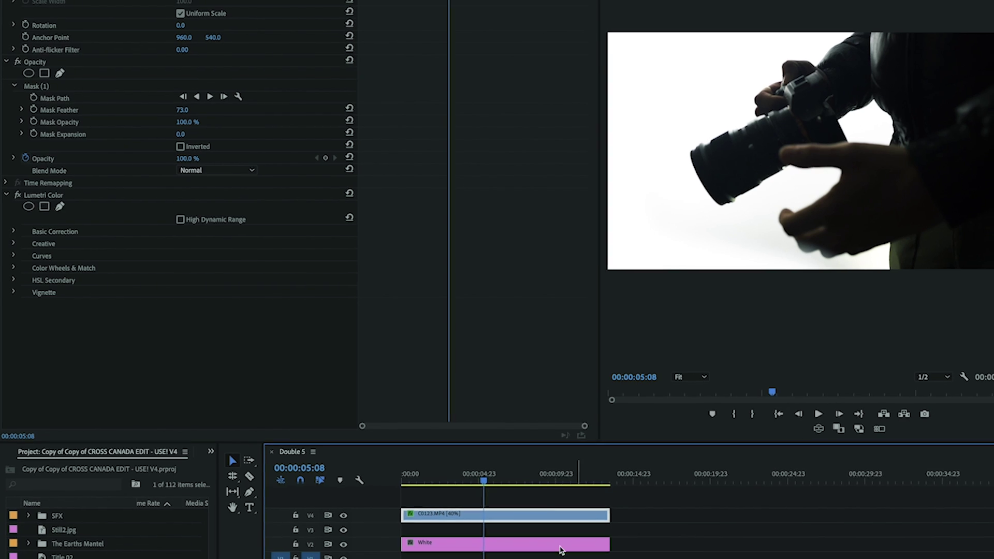
right_click(542, 538)
Step: Nest the silhouette clip and White matte as 'Double Exposure' and select the nested clip
left_click(558, 445)
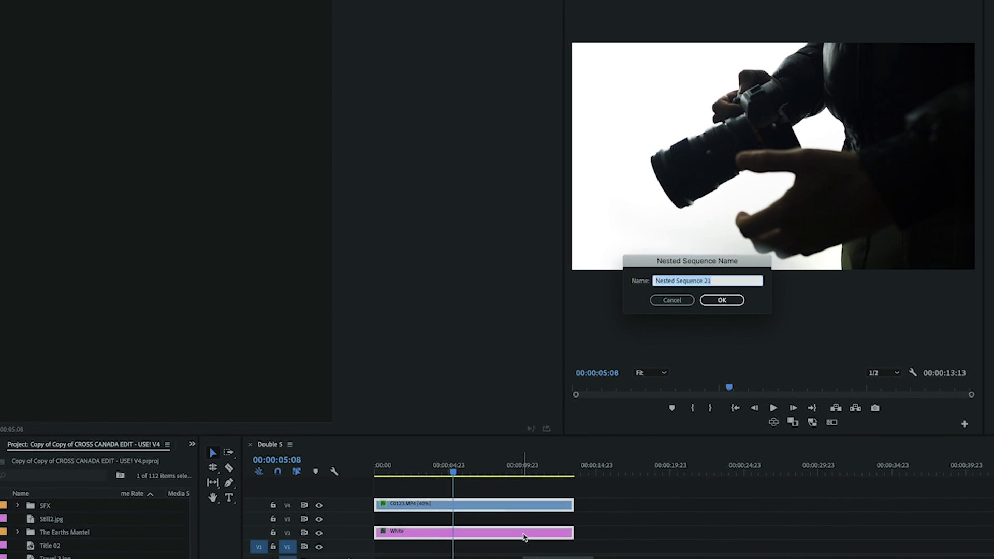
type("Doulb")
key("BackSpace")
key("BackSpace")
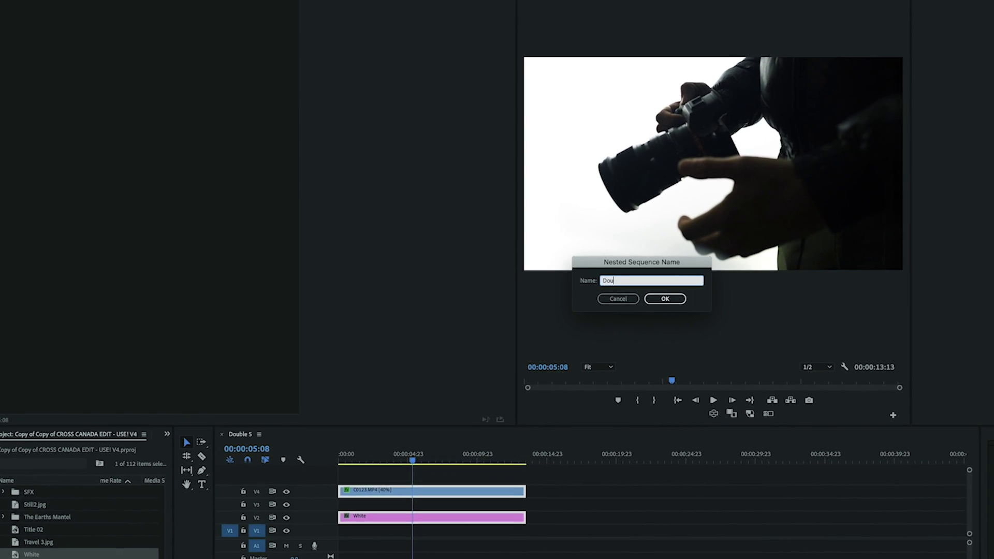
type("ble Exposure")
key("Return")
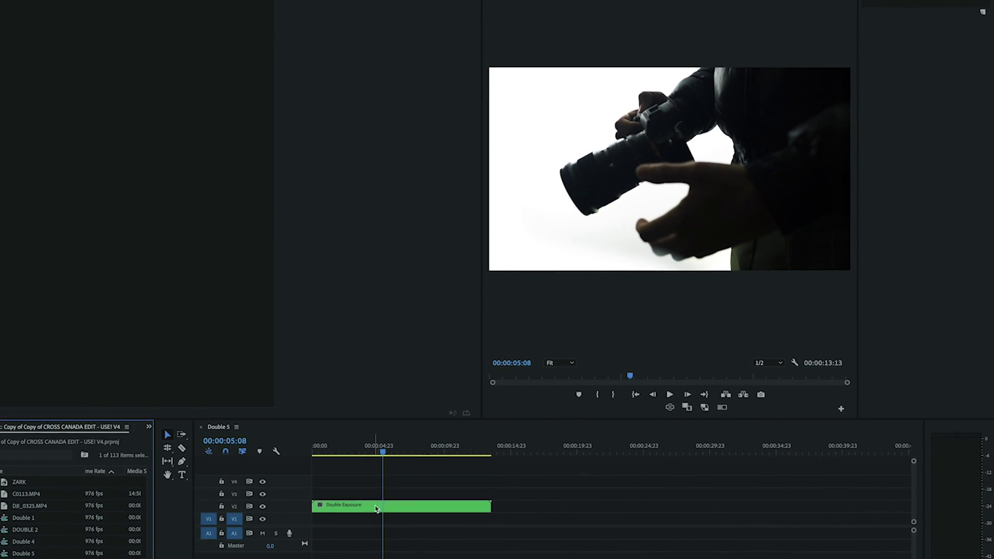
left_click(377, 509)
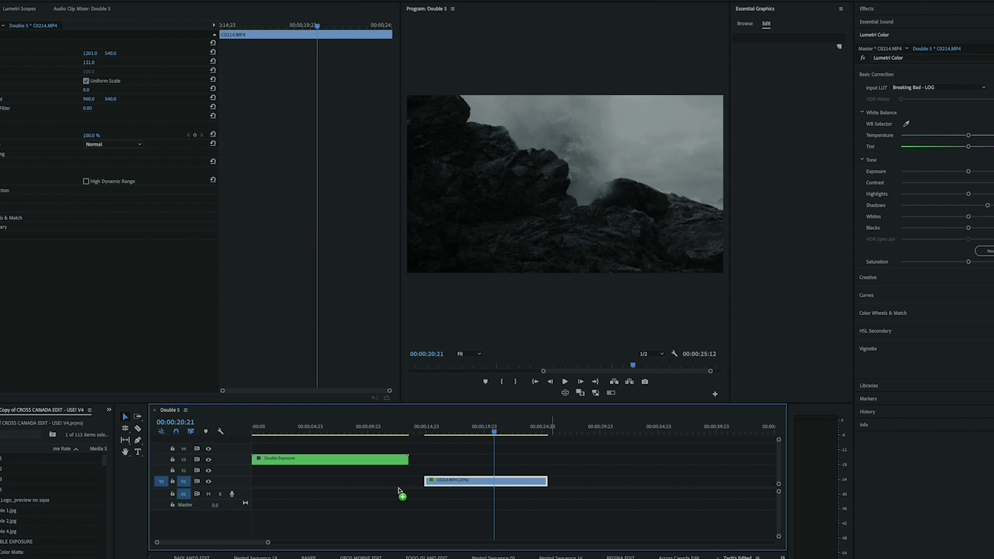
Step: Place C0214.MP4 on V1 aligned beneath the Double Exposure nested clip
left_click_drag(399, 491, 329, 493)
left_click_drag(399, 490, 330, 495)
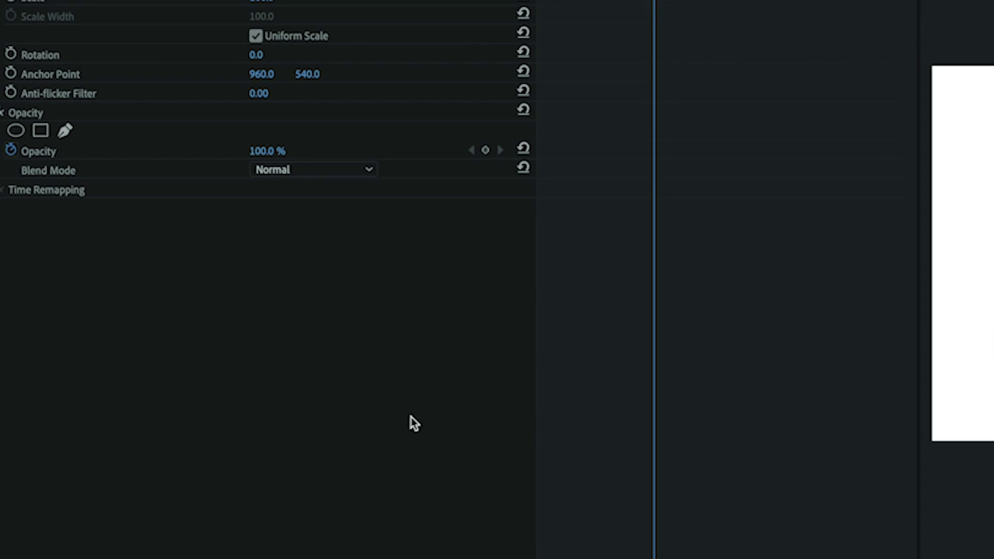
Step: Set Double Exposure's blend mode to Screen and play back the result
left_click(301, 172)
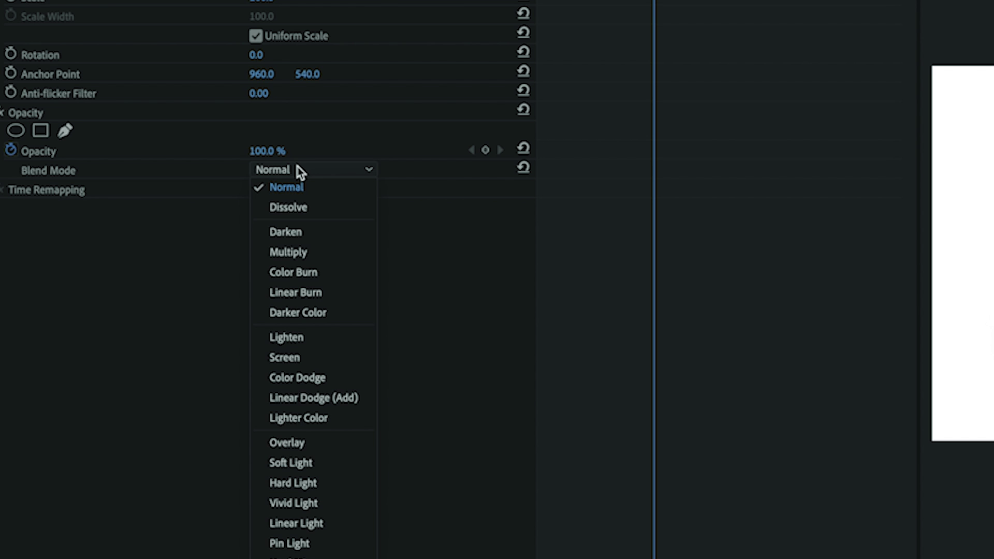
left_click(290, 359)
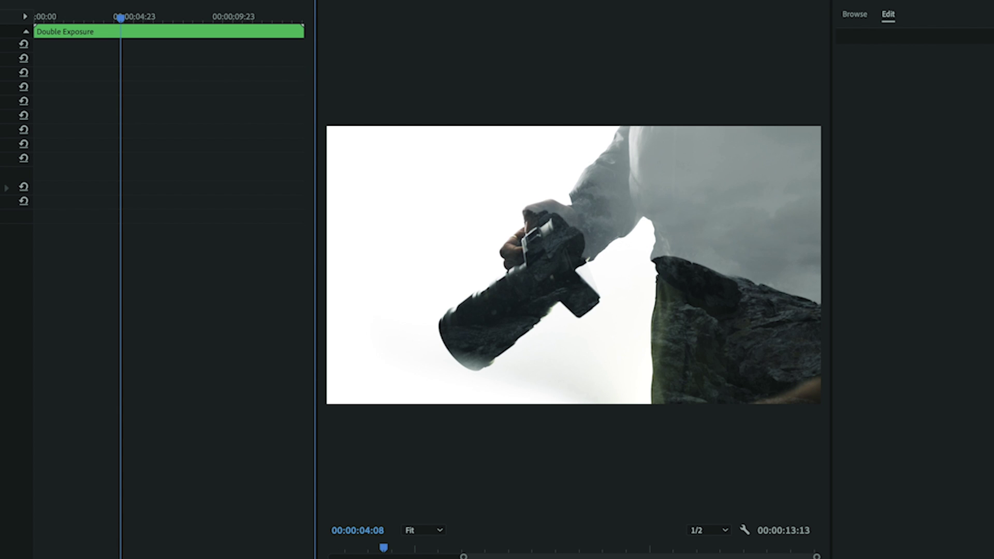
key("space")
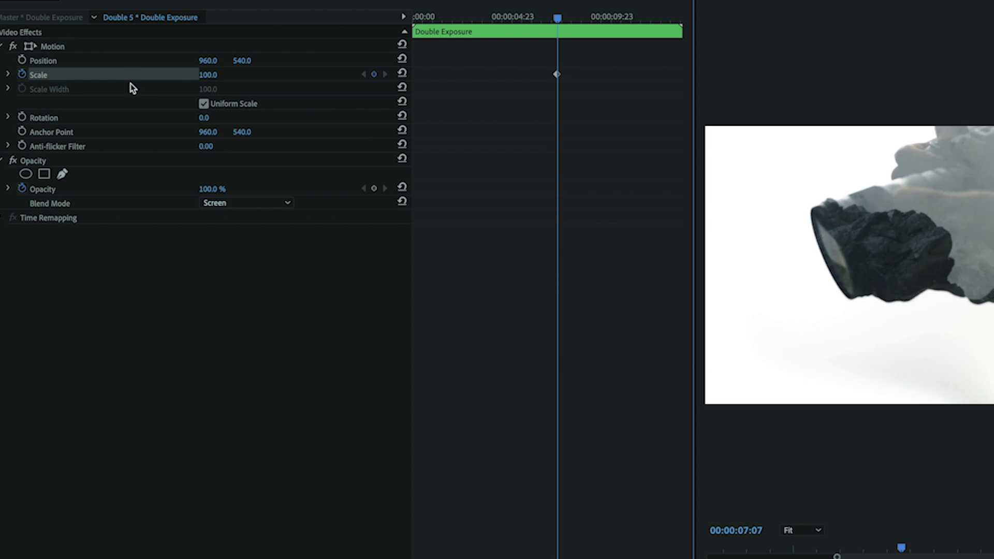
Step: Keyframe Double Exposure's Scale at 130, then return to the sequence start
left_click(210, 75)
type("130")
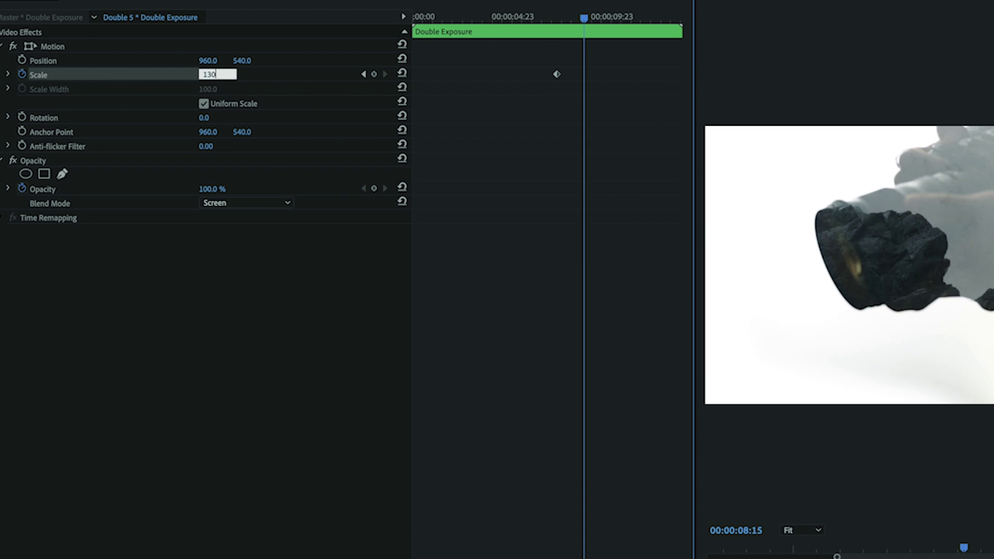
key("Return")
key("Home")
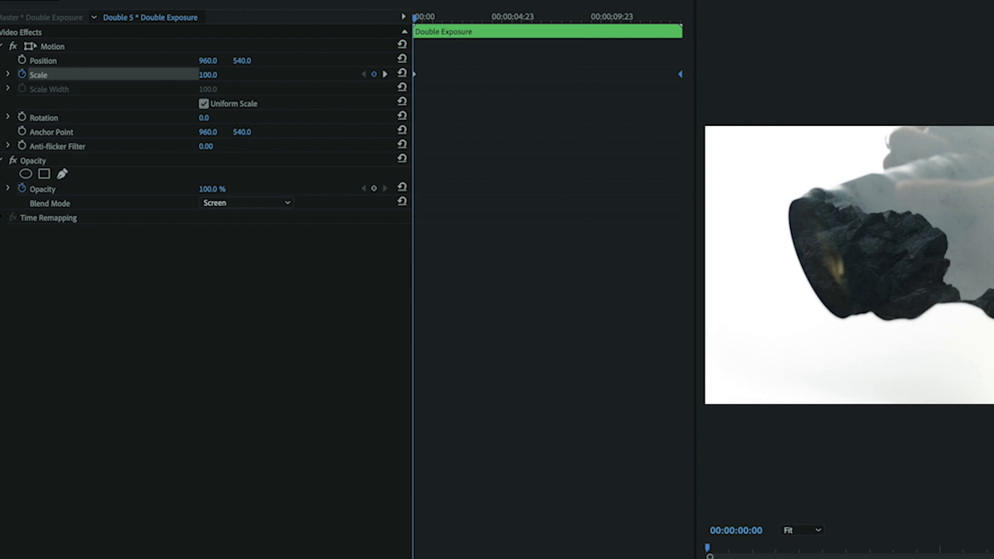